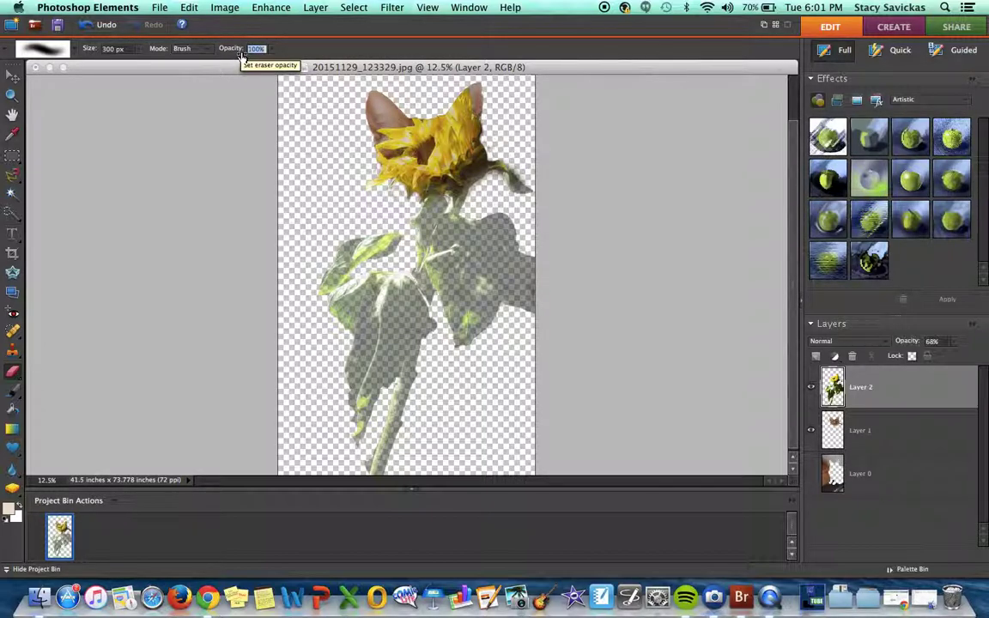
Set the eraser to 8% opacity and 150 px size, and lightly erase the petals on the right half of the Layer 2 sunflower head
type("0")
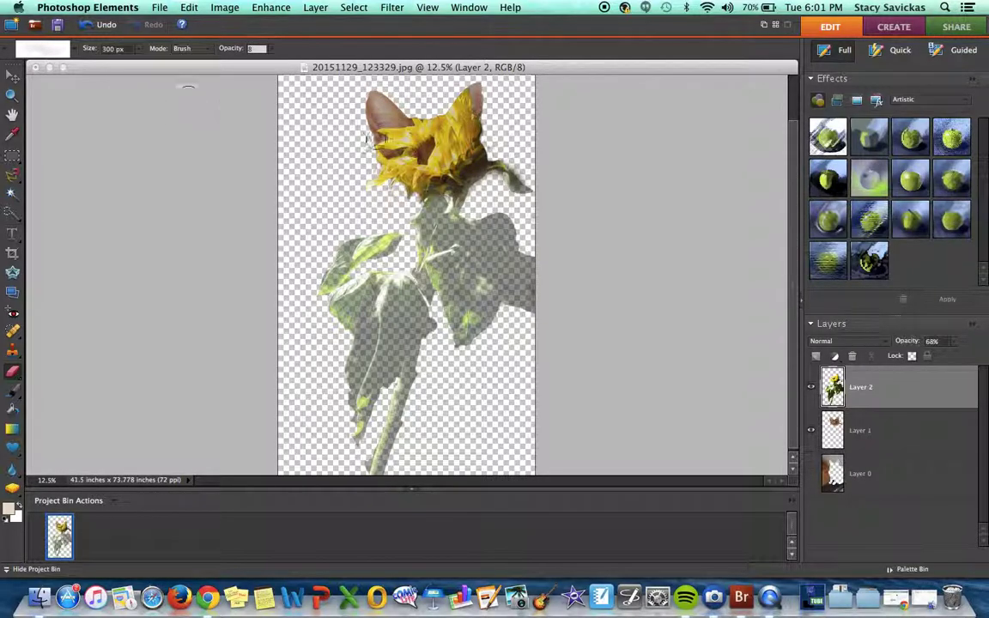
left_click(104, 49)
type("15")
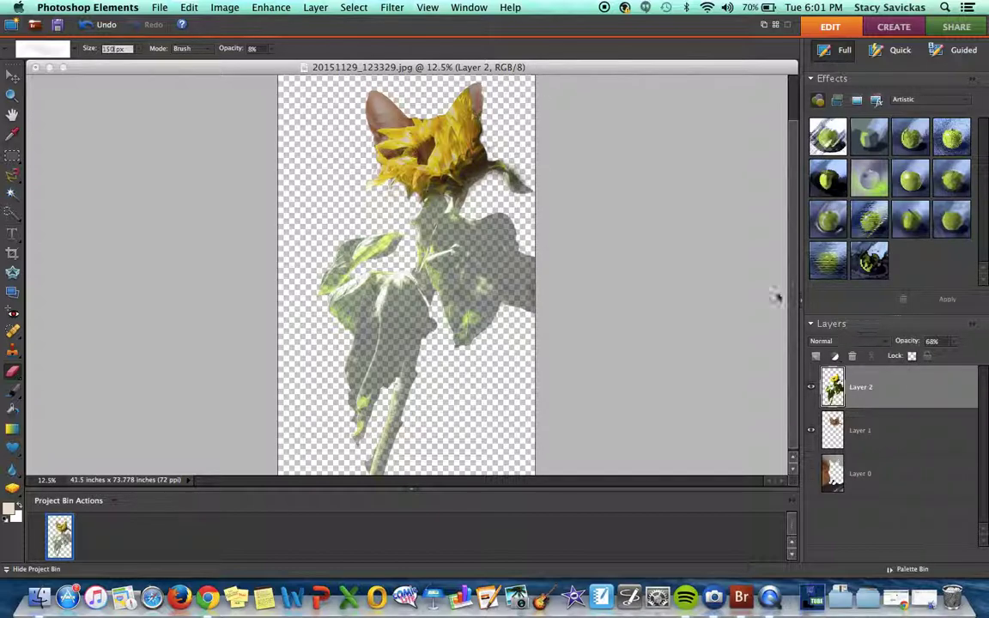
key("Return")
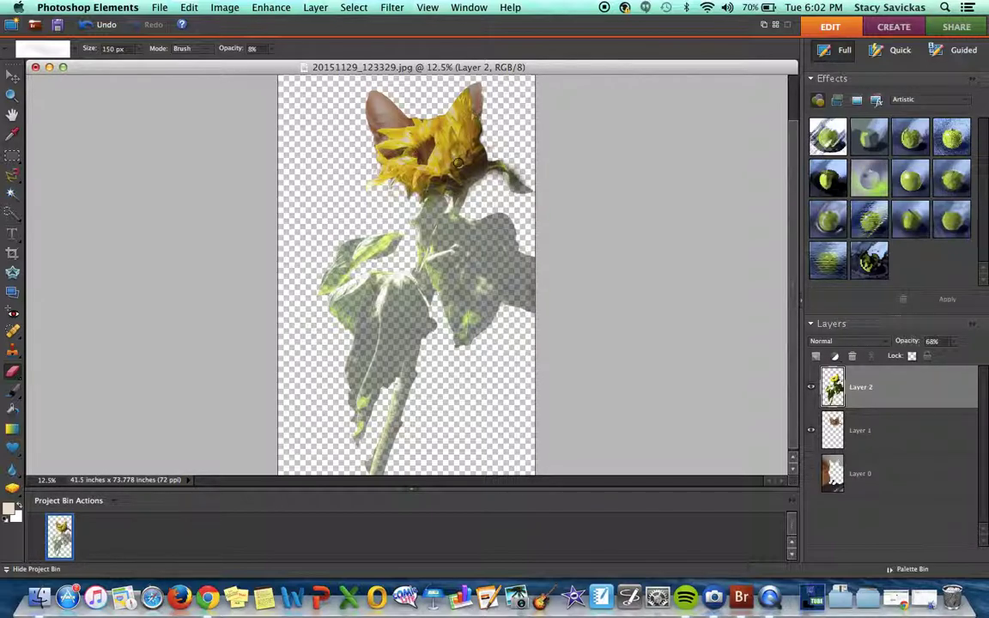
mouse_move(445, 179)
left_mouse_down()
mouse_move(435, 182)
mouse_move(440, 166)
left_mouse_up()
mouse_move(452, 166)
left_mouse_down()
mouse_move(445, 127)
mouse_move(404, 139)
mouse_move(438, 129)
mouse_move(451, 138)
mouse_move(453, 167)
left_mouse_up()
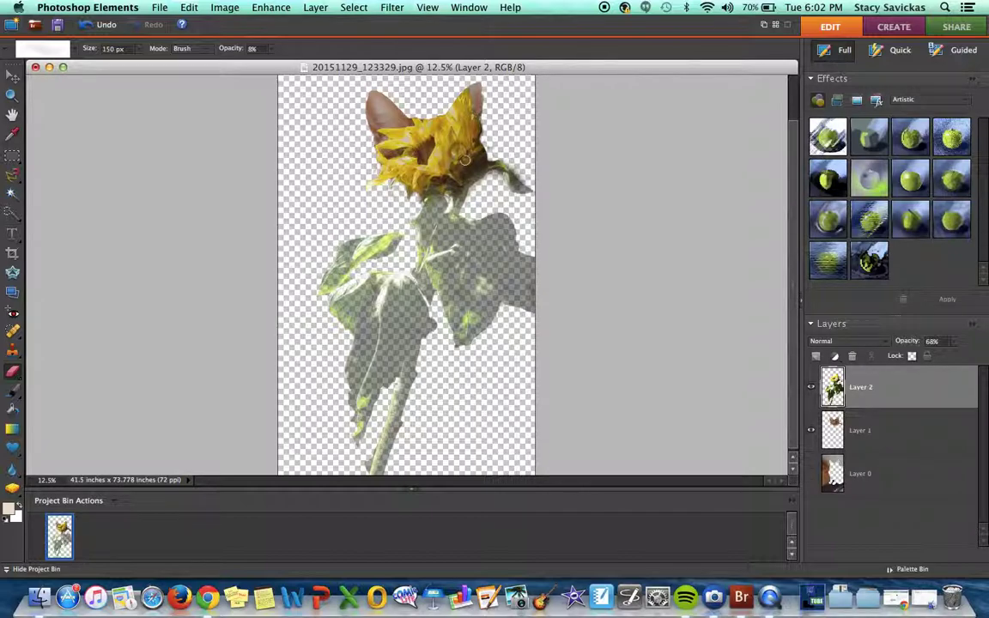
Raise Layer 2's opacity to 100% and lightly erase more of the petals covering the cat's right-hand eye
left_click(955, 342)
left_click_drag(952, 354, 983, 359)
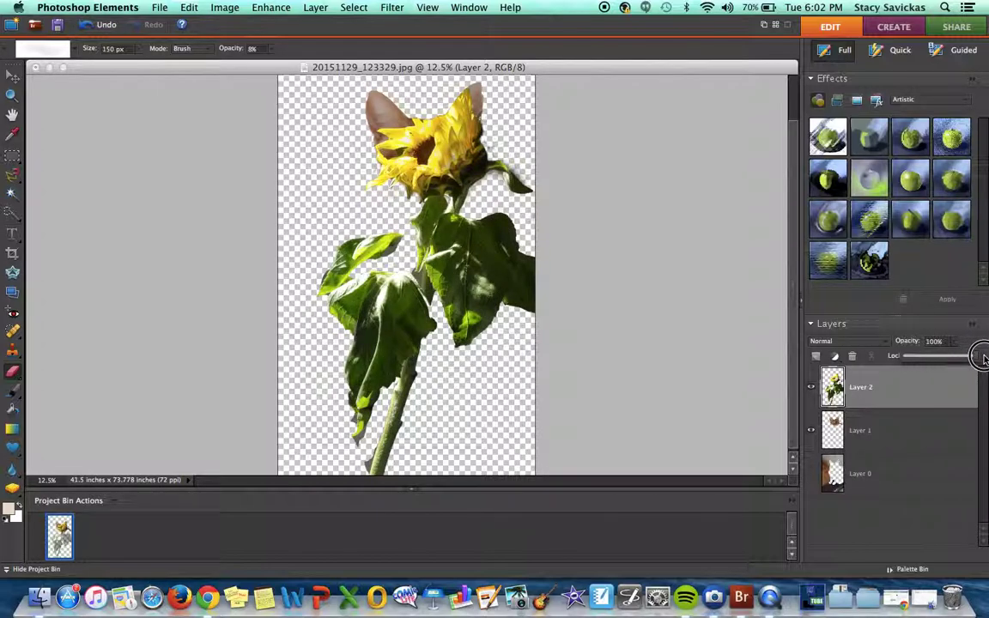
left_click(397, 143)
mouse_move(448, 186)
left_mouse_down()
mouse_move(446, 155)
mouse_move(464, 145)
mouse_move(467, 160)
mouse_move(462, 150)
left_mouse_up()
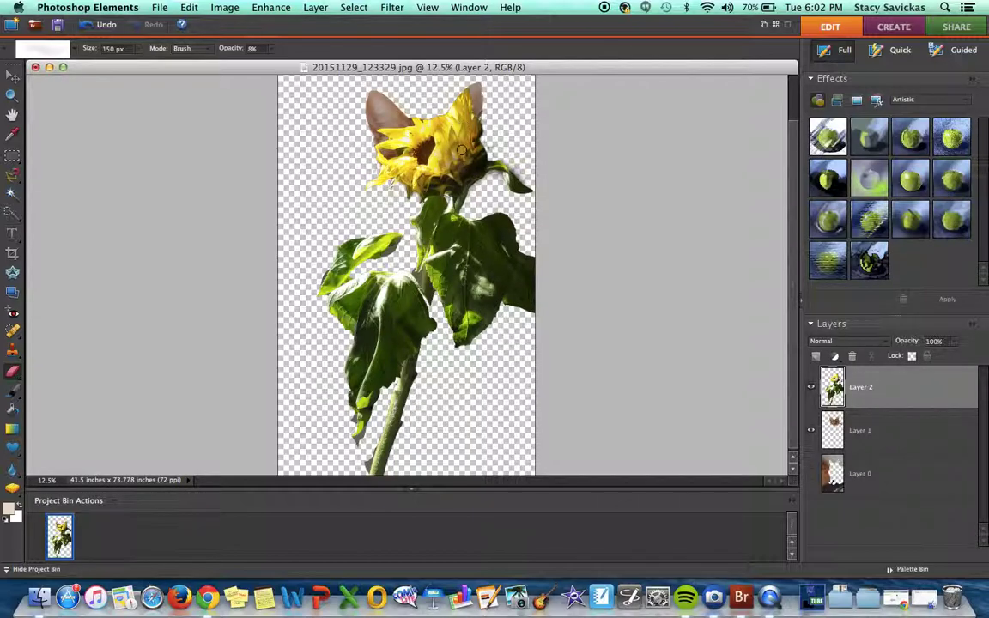
Lower Layer 2's opacity to 81% and continue lightly erasing the petals around the eye and the flower's center
left_click(953, 341)
mouse_move(953, 354)
left_mouse_down()
mouse_move(920, 359)
mouse_move(959, 360)
mouse_move(939, 358)
left_mouse_up()
left_click(446, 145)
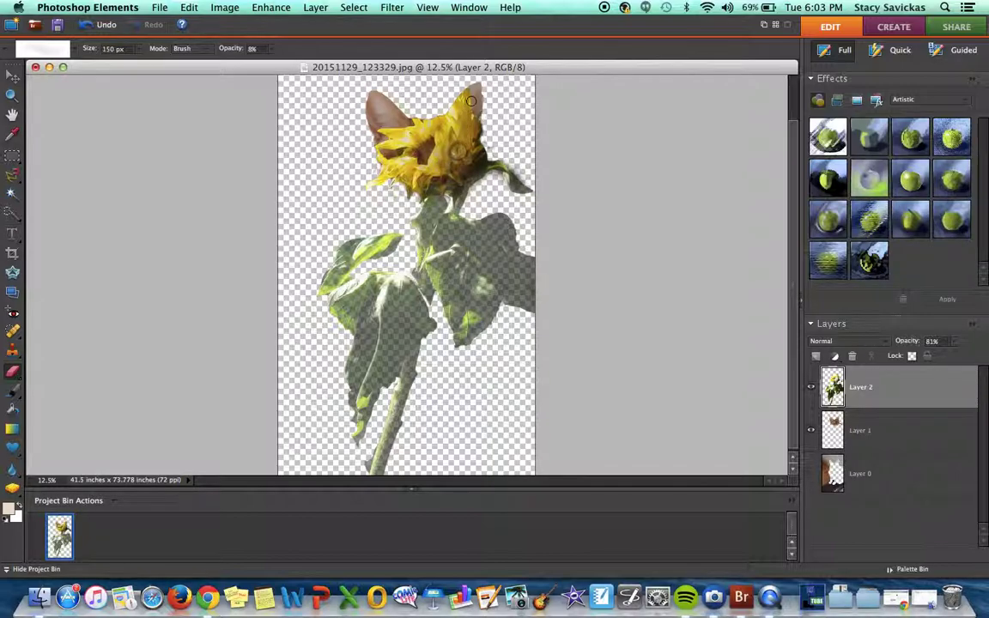
mouse_move(427, 161)
left_mouse_down()
mouse_move(414, 154)
mouse_move(415, 176)
mouse_move(407, 177)
mouse_move(459, 160)
mouse_move(457, 146)
mouse_move(454, 161)
mouse_move(448, 130)
mouse_move(451, 144)
mouse_move(445, 131)
mouse_move(407, 127)
mouse_move(402, 160)
mouse_move(452, 170)
mouse_move(408, 144)
mouse_move(429, 151)
left_mouse_up()
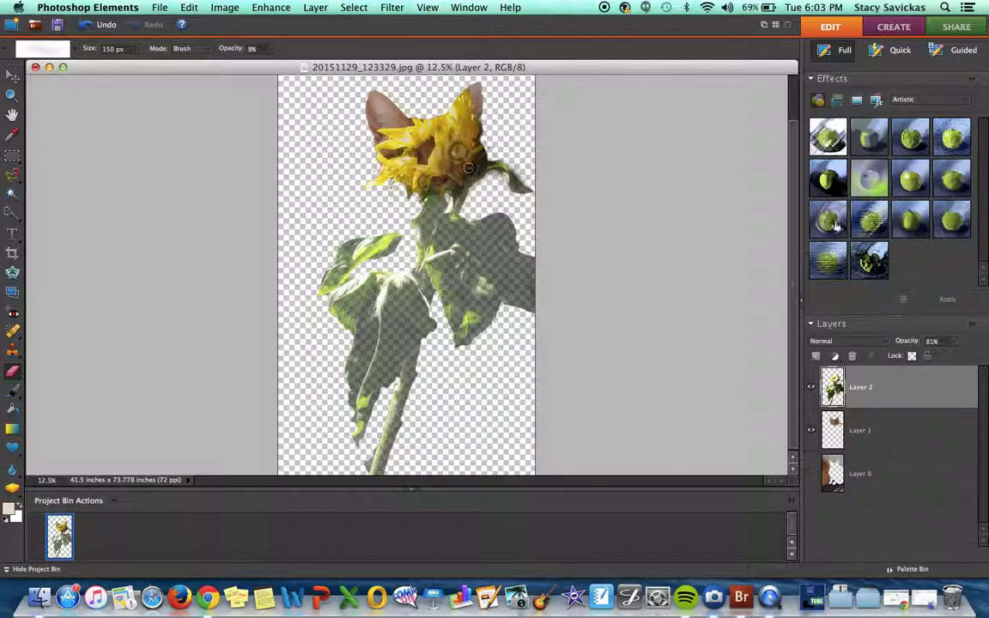
Raise Layer 2's opacity to about 97% to compare the blend, and bring it back down to 84%
left_click(952, 341)
left_click_drag(939, 355, 965, 361)
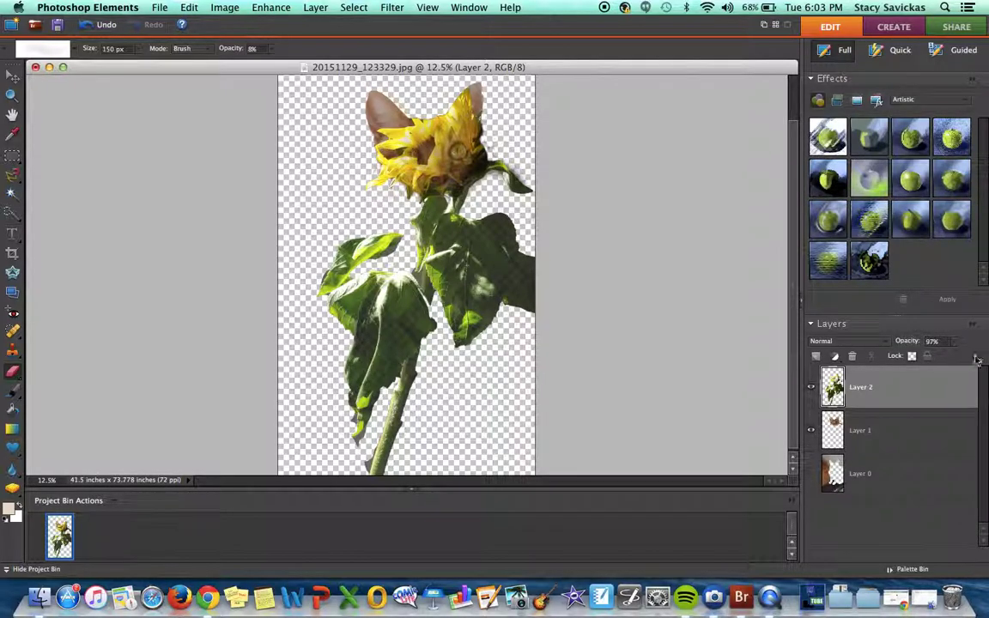
left_click(955, 343)
mouse_move(952, 355)
left_mouse_down()
mouse_move(964, 355)
mouse_move(944, 359)
left_mouse_up()
left_click(956, 356)
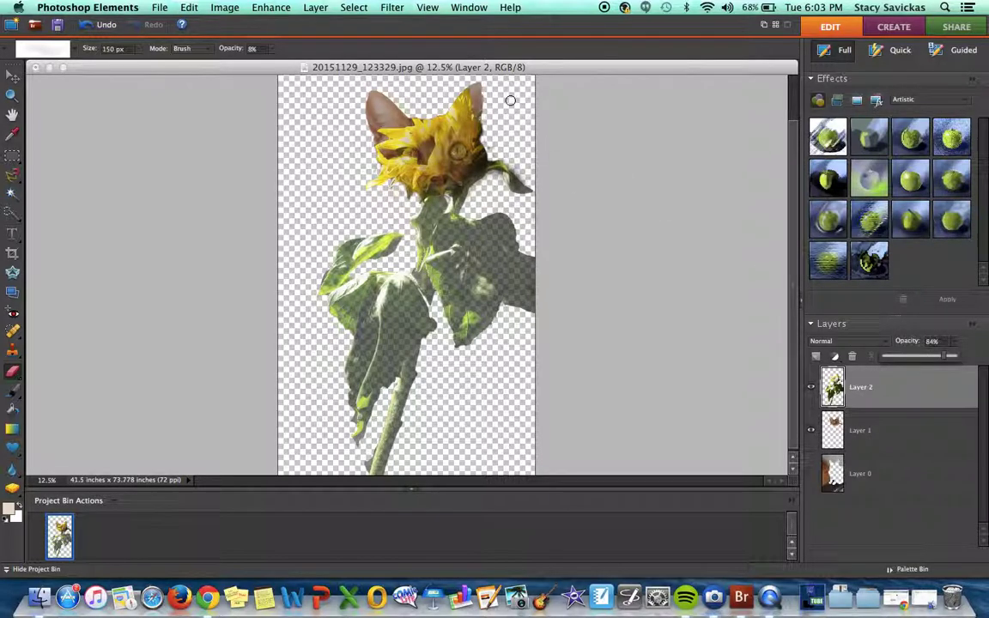
Lightly erase the cat's left-hand ear on Layer 1 with the low-opacity eraser
left_click(854, 433)
mouse_move(383, 100)
left_mouse_down()
mouse_move(392, 108)
mouse_move(373, 121)
left_mouse_up()
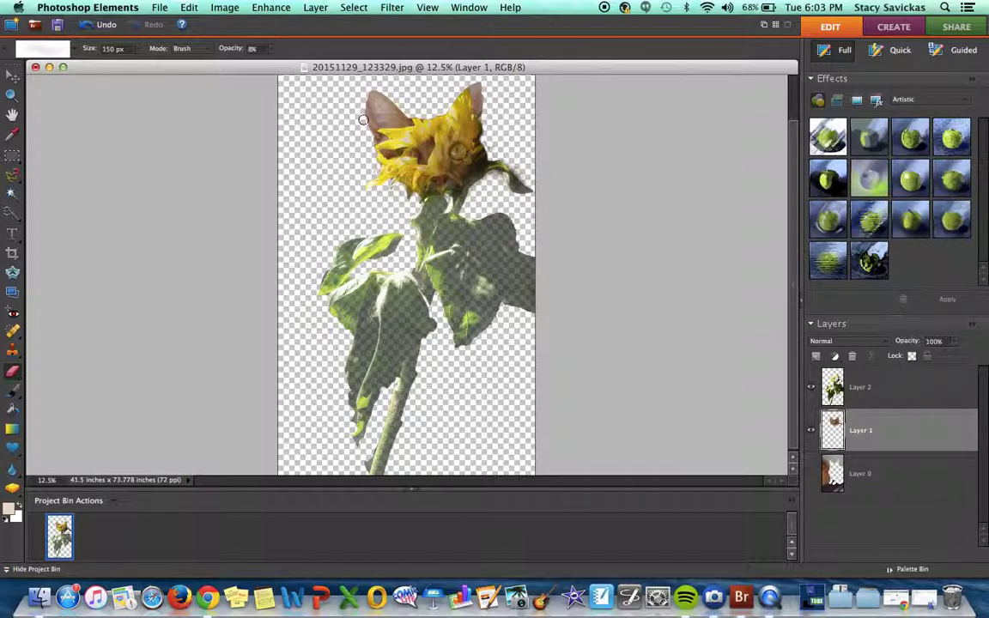
mouse_move(382, 118)
left_mouse_down()
mouse_move(380, 93)
mouse_move(368, 138)
mouse_move(363, 118)
mouse_move(371, 112)
mouse_move(366, 121)
mouse_move(357, 104)
mouse_move(383, 104)
left_mouse_up()
Select the left-hand ear area on Layer 1 with the Quick Selection tool and fade the ear with the eraser inside that selection
left_click(12, 212)
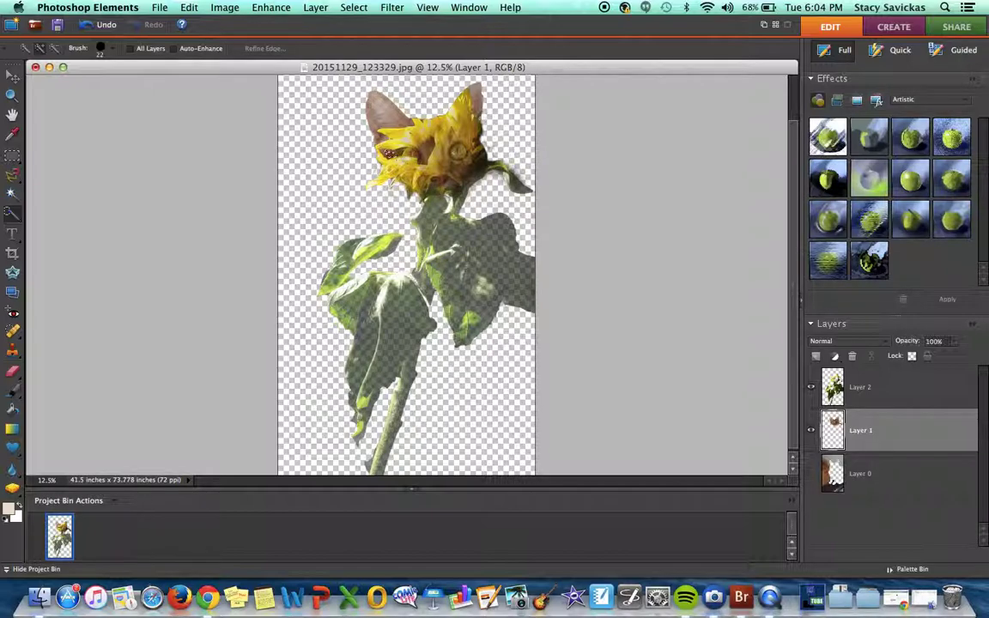
left_click(392, 152)
mouse_move(374, 110)
left_mouse_down()
mouse_move(380, 126)
mouse_move(369, 105)
left_mouse_up()
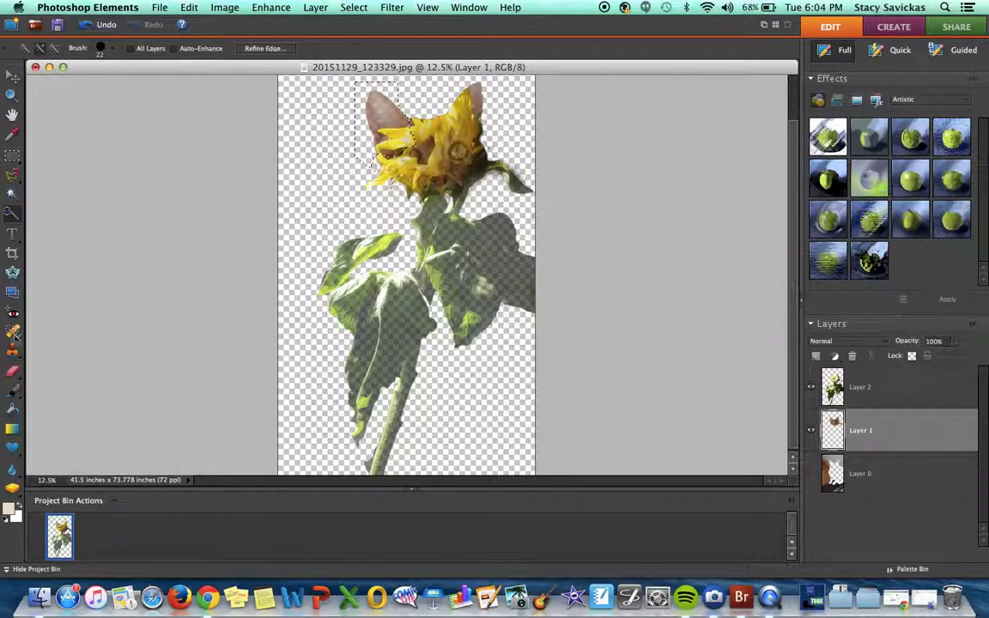
left_click(12, 371)
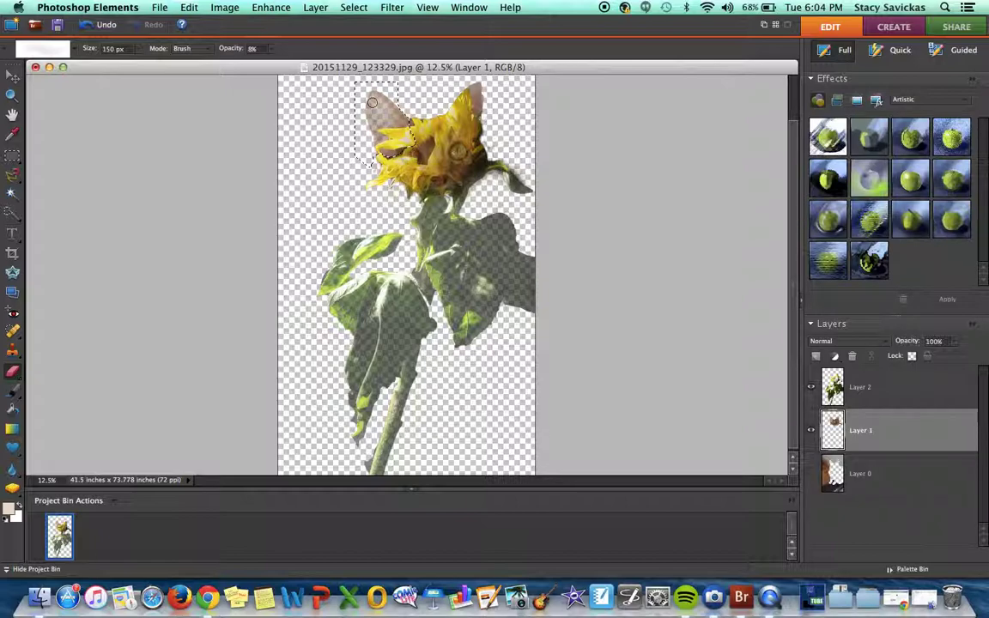
mouse_move(378, 120)
left_mouse_down()
mouse_move(373, 110)
mouse_move(376, 130)
mouse_move(371, 108)
mouse_move(370, 129)
mouse_move(375, 116)
left_mouse_up()
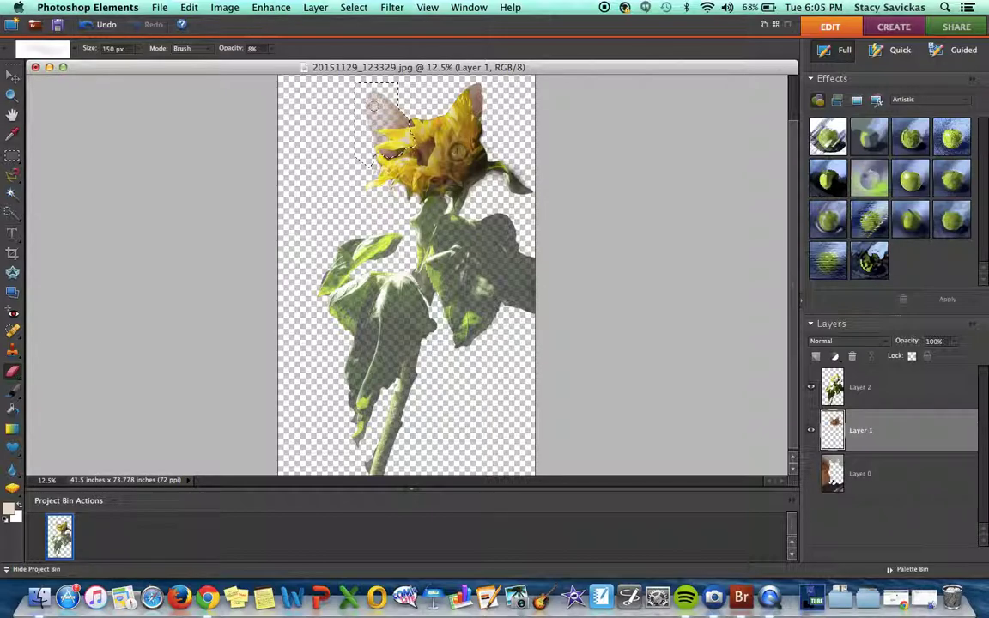
Set the opacity of Layer 2, the sunflower layer, to 89%
left_click(925, 390)
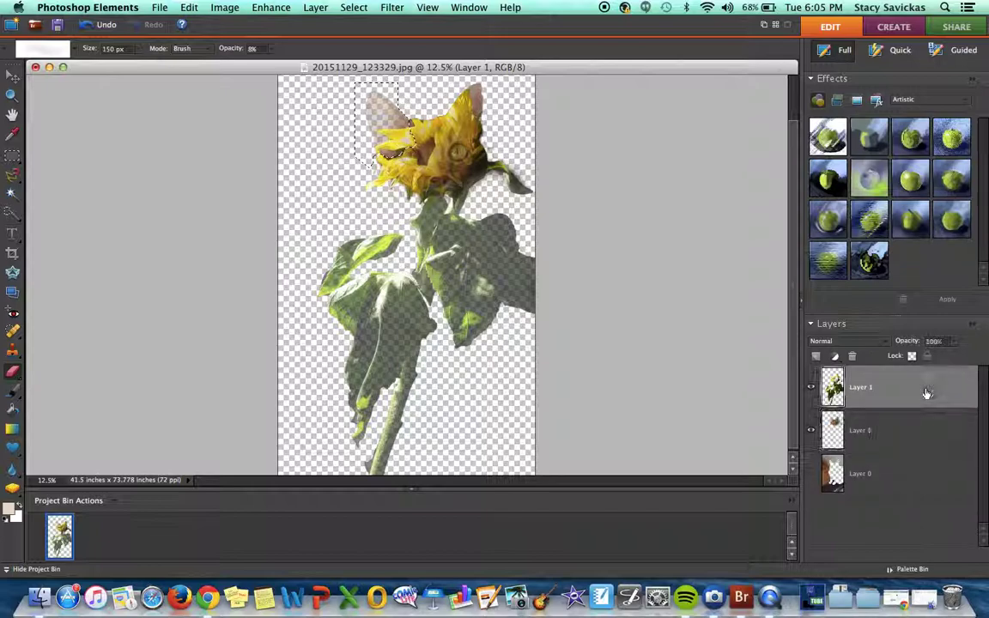
left_click(952, 342)
left_click_drag(955, 357, 960, 360)
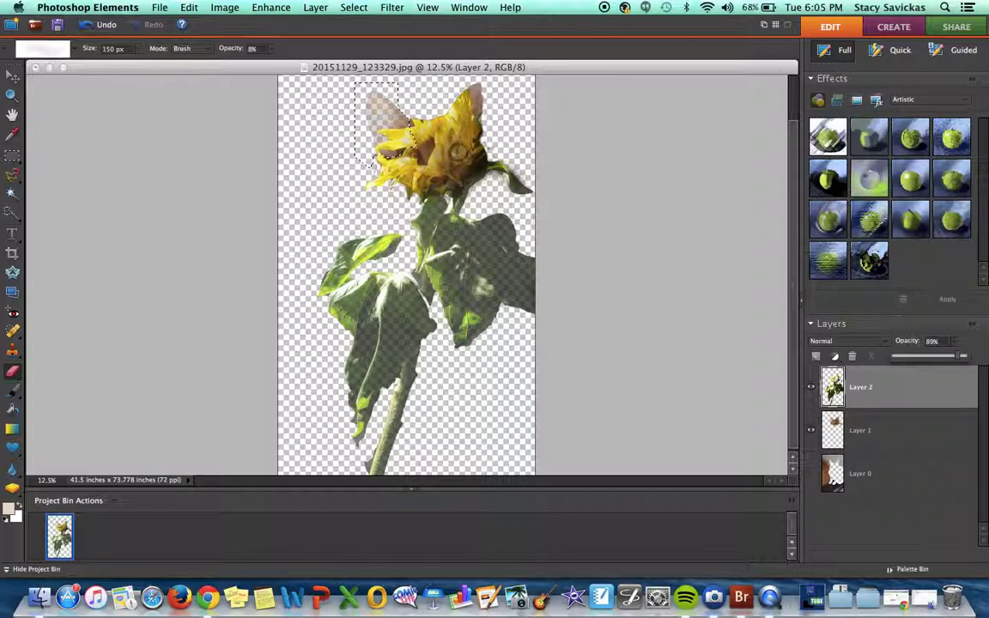
Lightly erase Layer 2 inside the ear selection and clear the selection
left_click(367, 102)
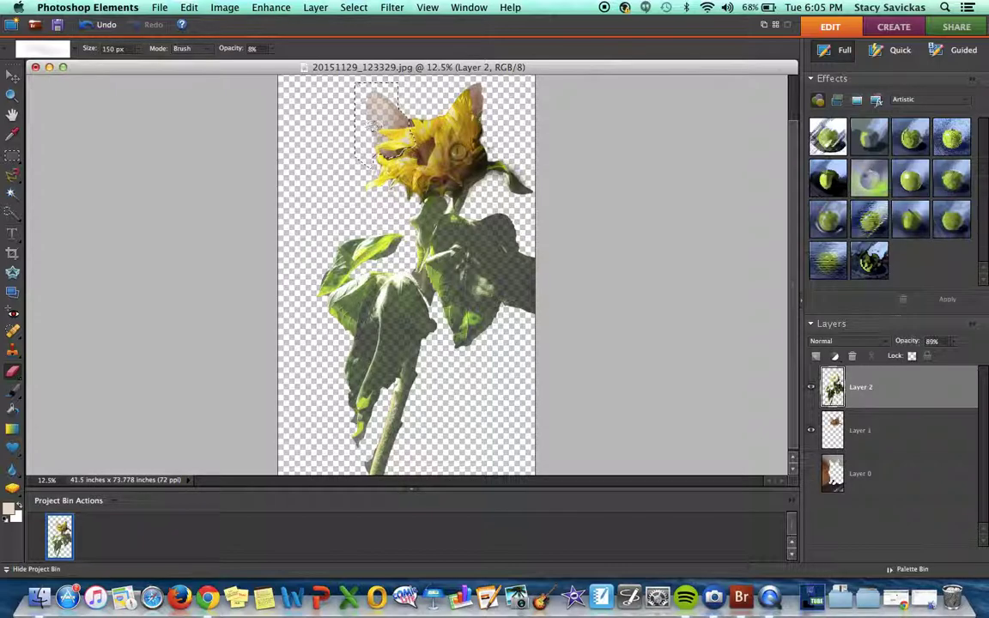
key("m")
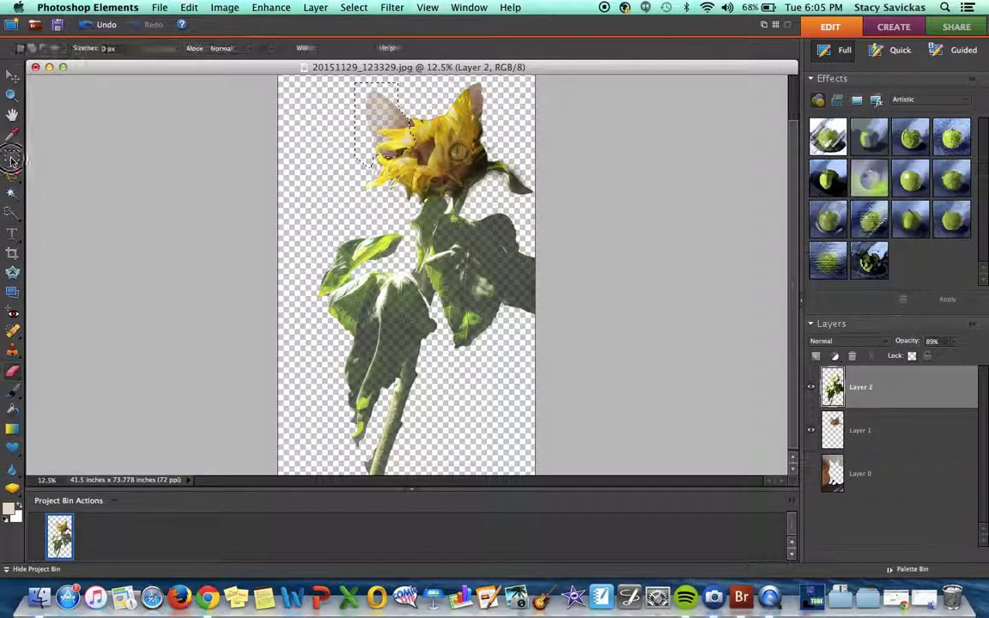
left_click(334, 153)
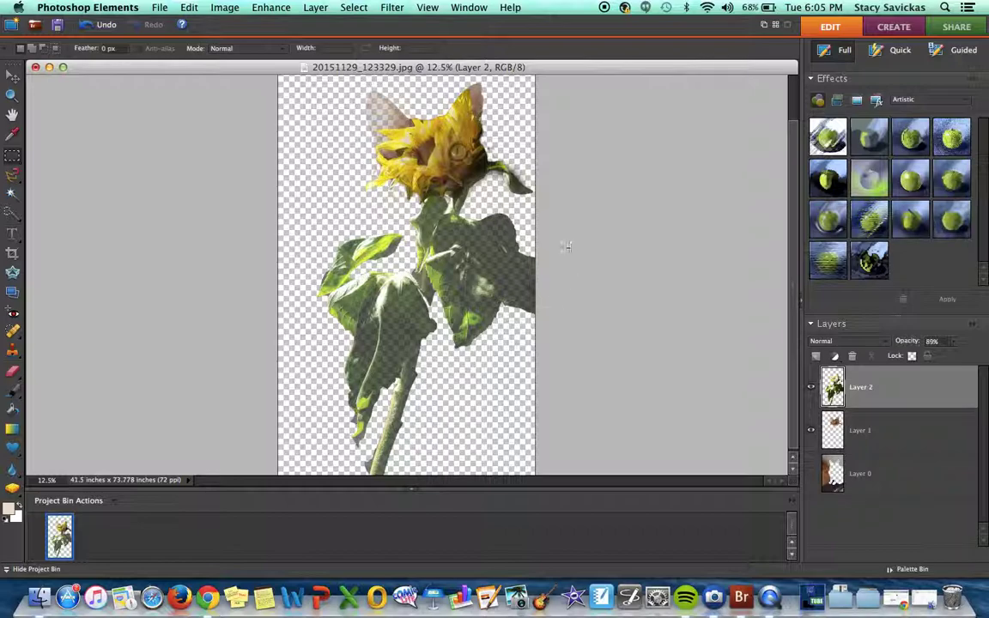